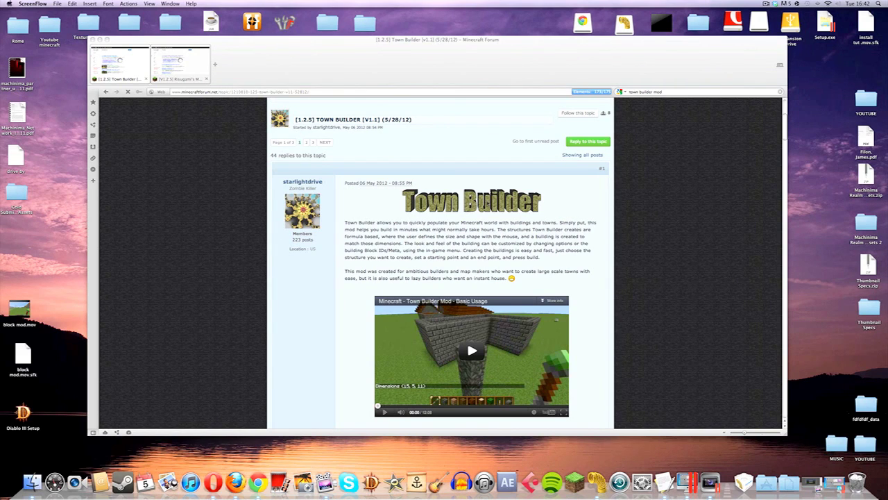
- Read the Town Builder forum post down to its Town Builder v1.1 download link and install instructions
scroll(488, 204, down, 3)
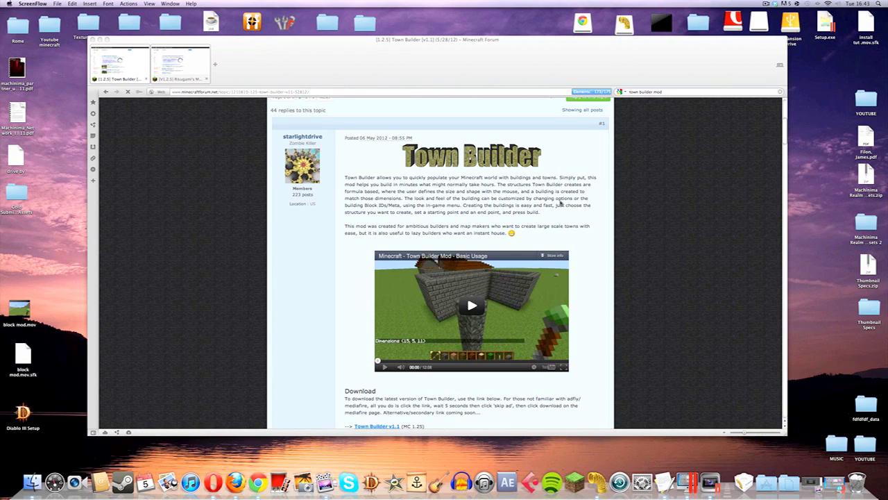
scroll(559, 204, down, 1)
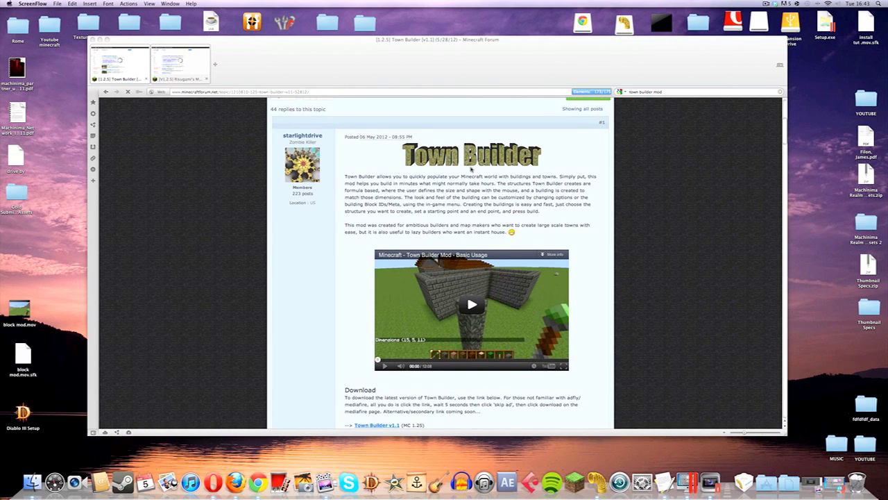
scroll(442, 156, down, 1)
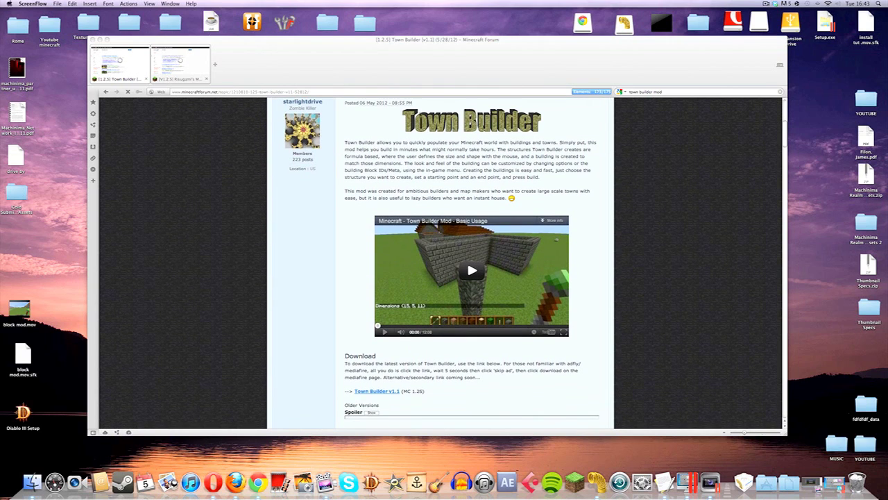
scroll(526, 149, down, 3)
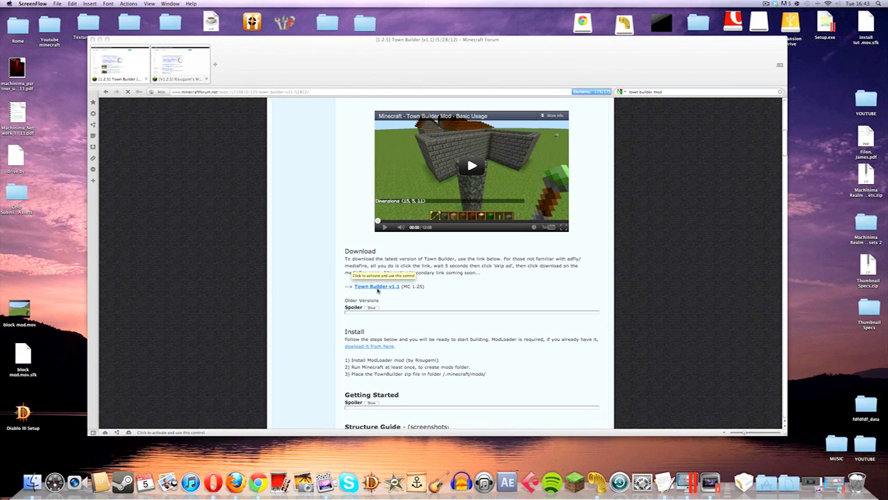
- Minimize the browser and point out the downloaded TownBuilder zip file on the desktop
click(102, 39)
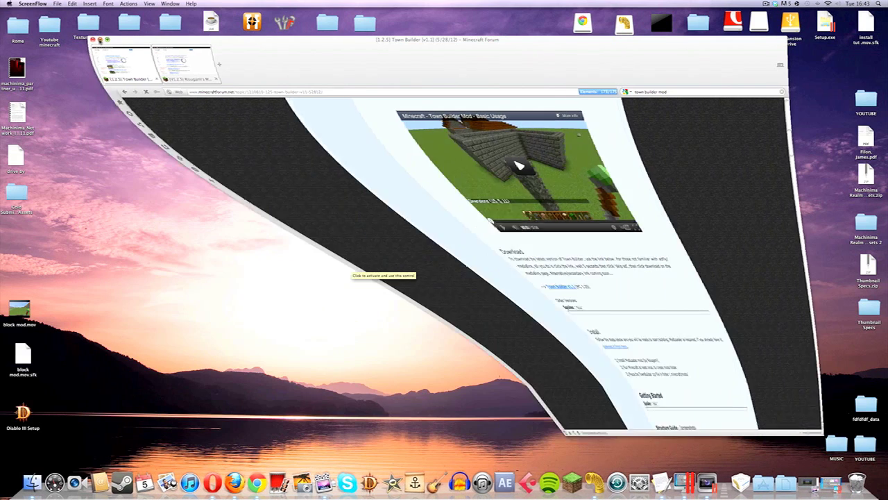
drag(460, 104, 483, 108)
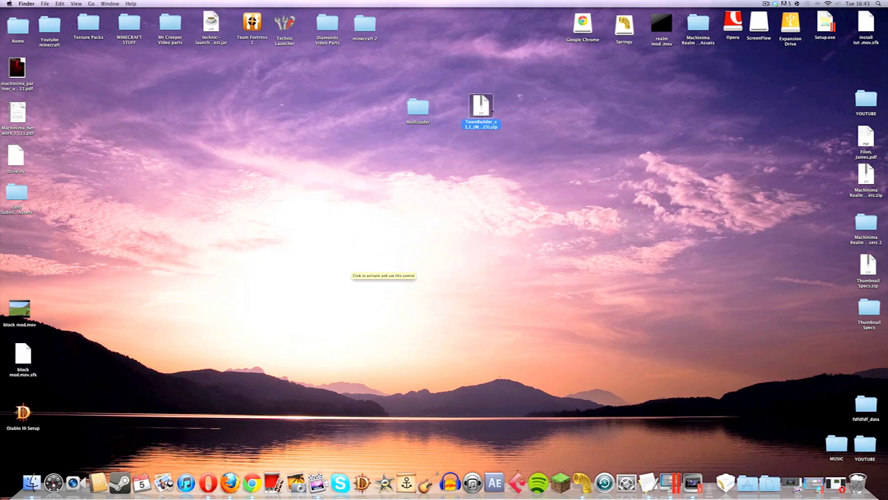
click(481, 154)
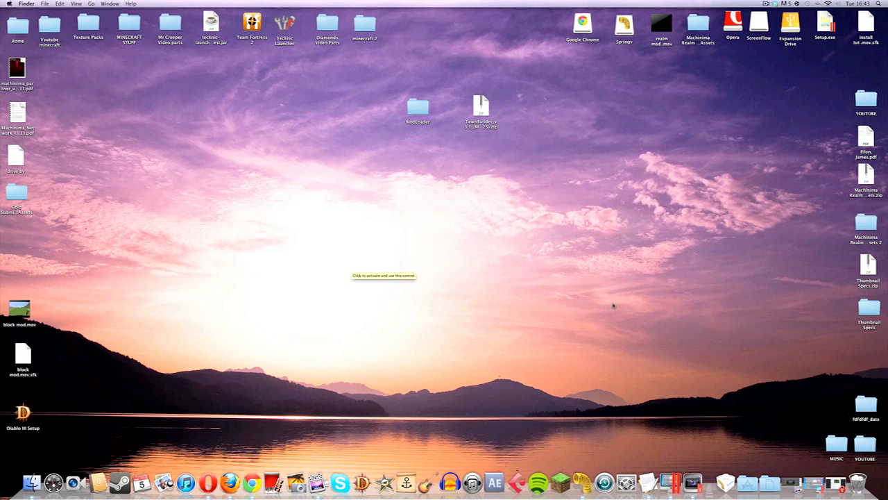
- Restore the browser and browse the Risugami's Mods topic down to the ModLoader 1.2.5 download links
click(826, 482)
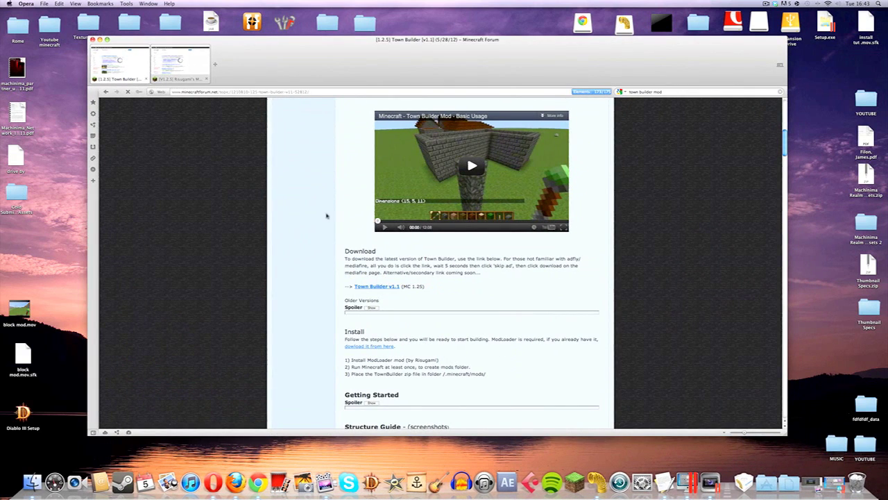
click(178, 74)
scroll(324, 167, up, 10)
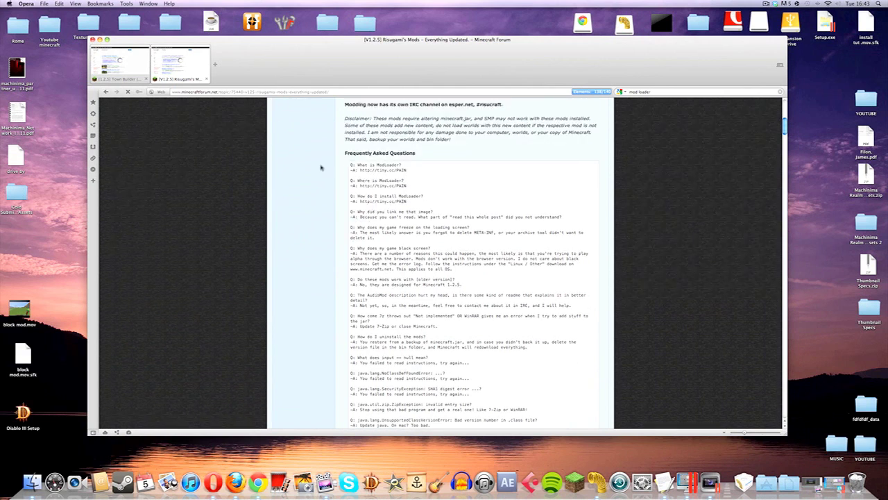
scroll(292, 153, down, 3)
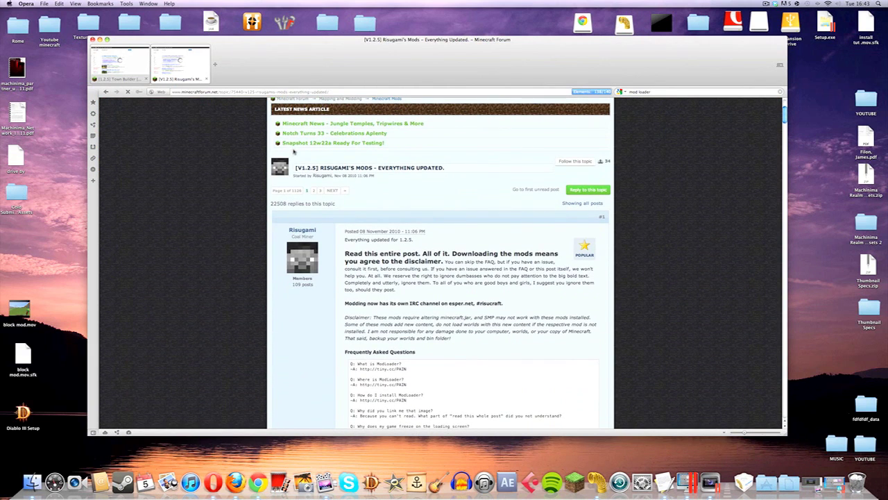
scroll(591, 144, down, 1)
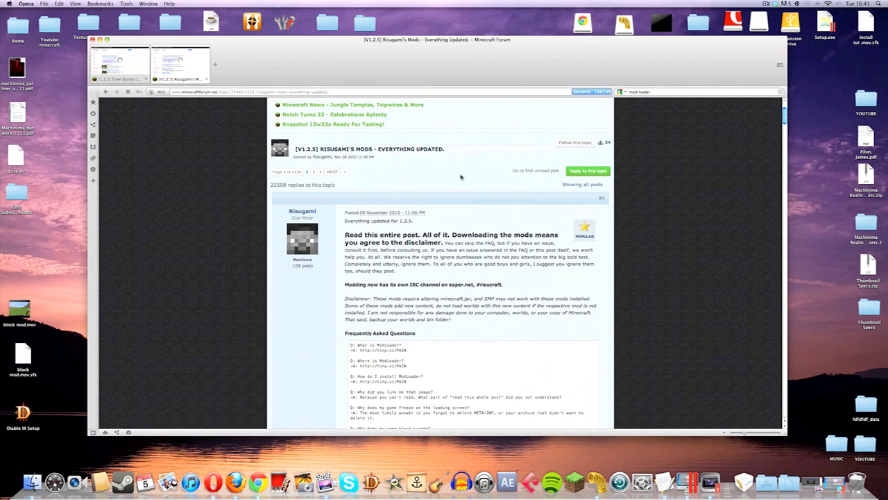
scroll(367, 150, down, 9)
scroll(366, 150, down, 15)
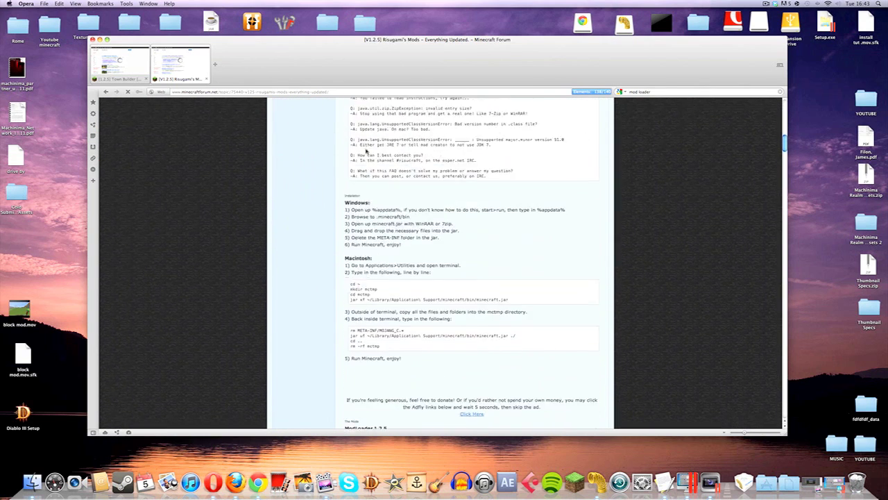
scroll(343, 139, up, 1)
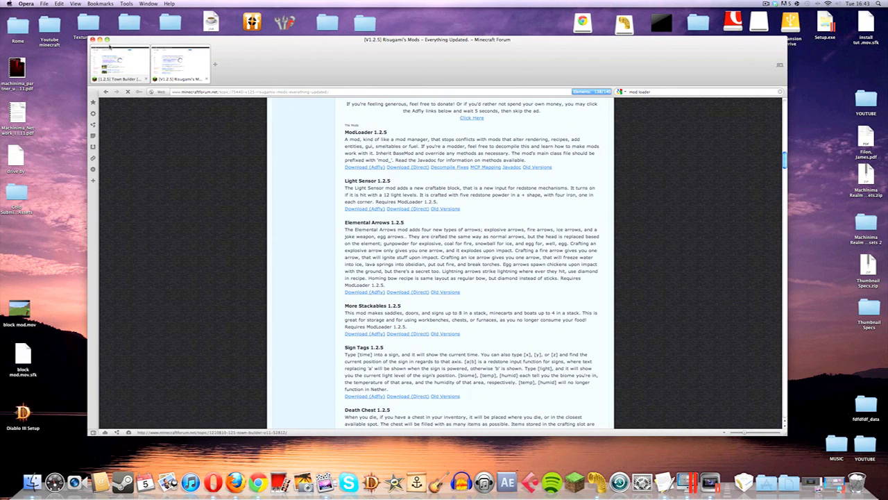
- Minimize the browser to show the ModLoader folder and TownBuilder zip on the desktop
click(100, 40)
drag(385, 90, 551, 180)
click(550, 180)
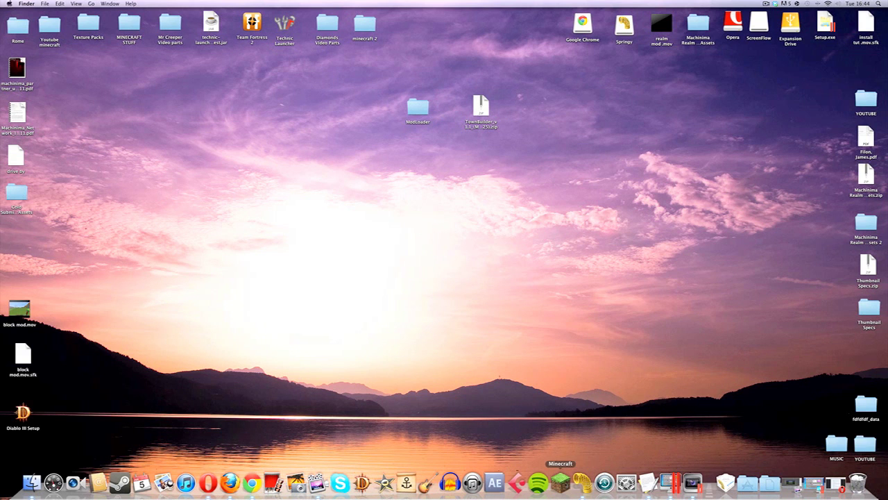
- Open a Finder window and browse from the home folder to Library, Application Support and the minecraft folder
click(748, 482)
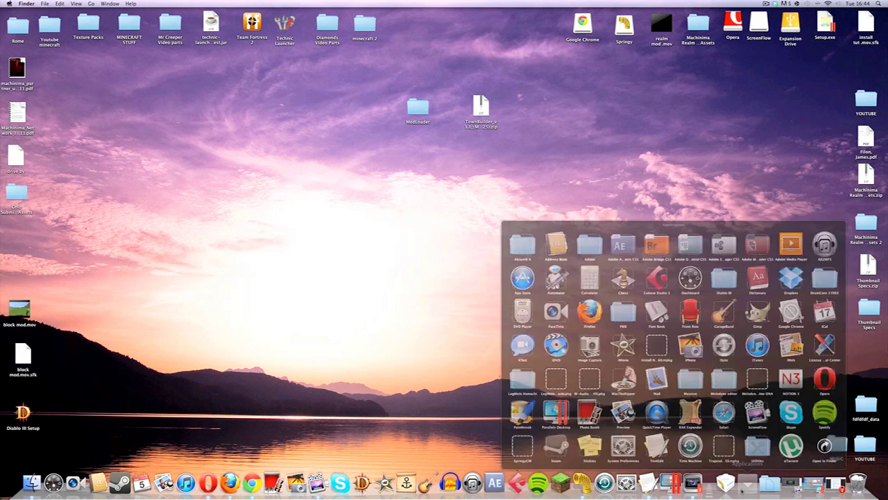
click(485, 333)
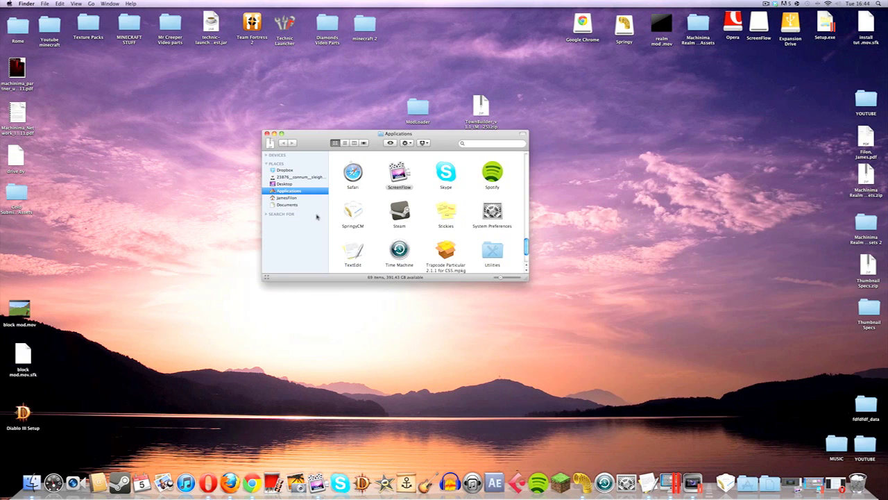
click(295, 200)
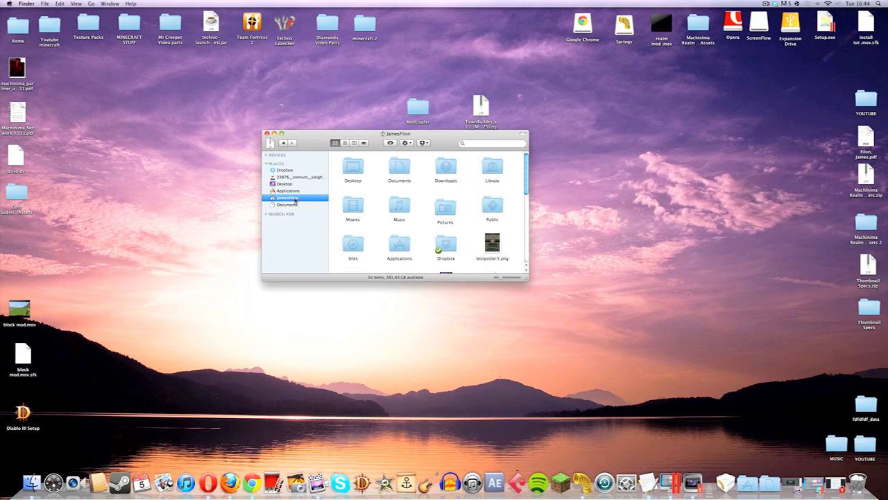
double_click(489, 168)
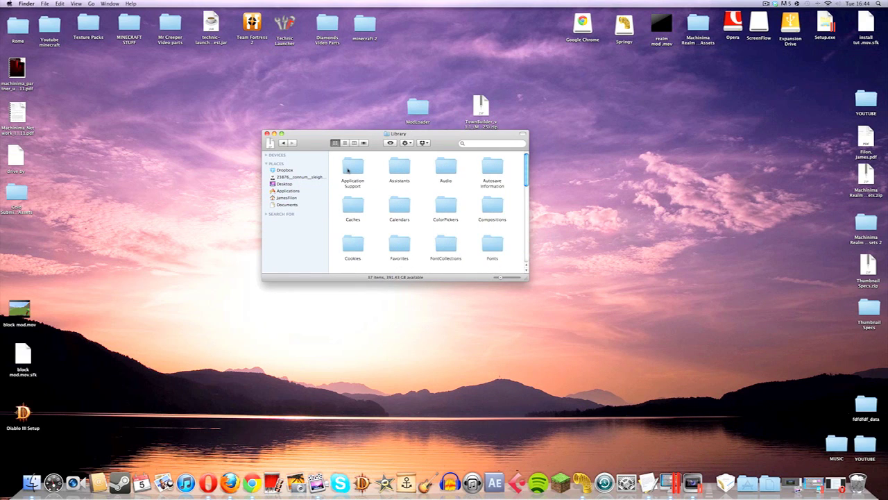
double_click(351, 169)
click(401, 220)
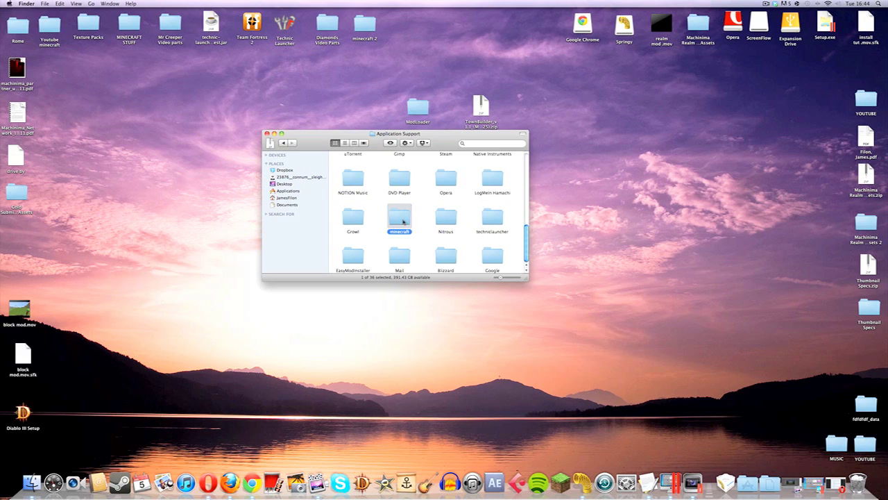
double_click(402, 220)
drag(514, 254, 393, 195)
click(459, 254)
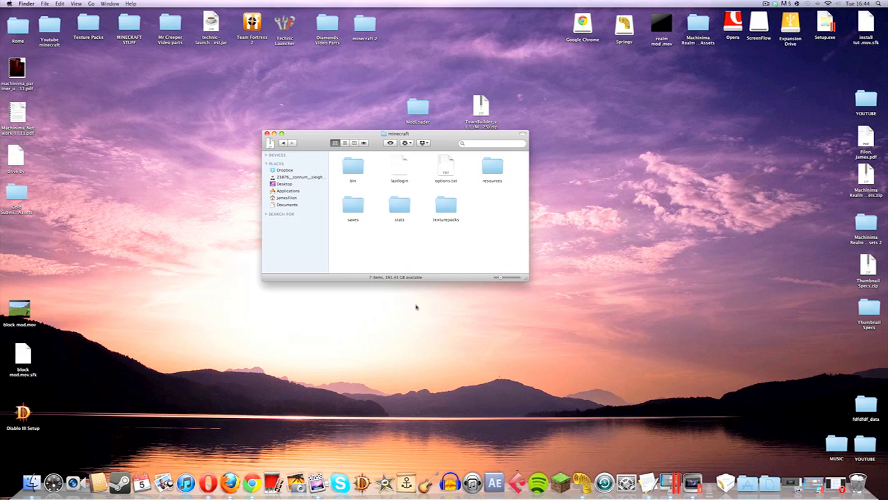
- Return to Application Support, reopen the minecraft folder and open its bin folder
drag(322, 145, 375, 165)
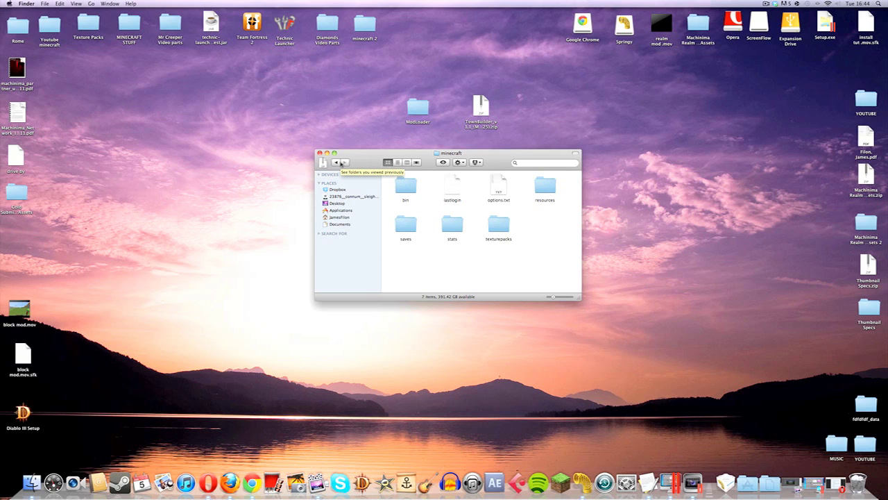
click(336, 162)
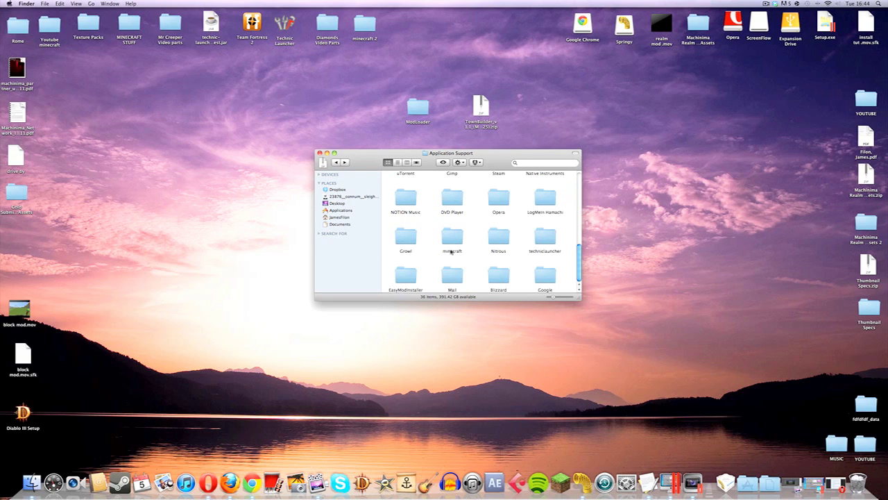
click(456, 240)
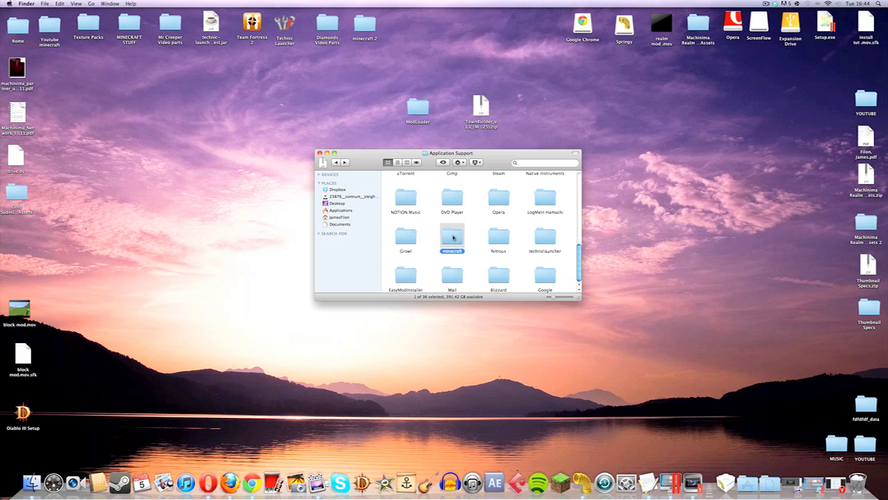
double_click(454, 238)
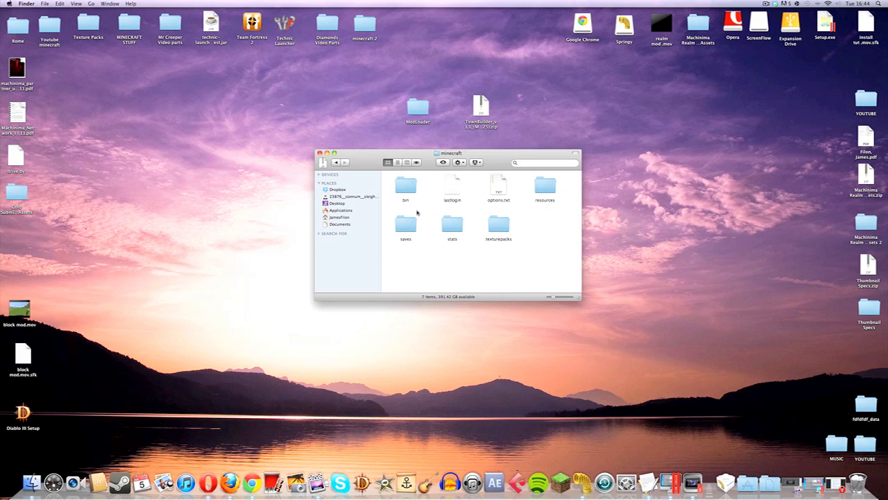
click(338, 162)
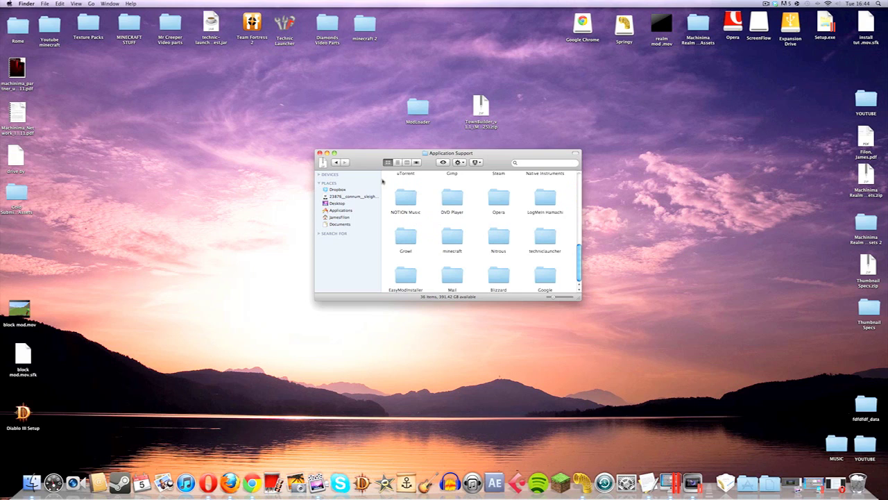
double_click(452, 236)
double_click(406, 184)
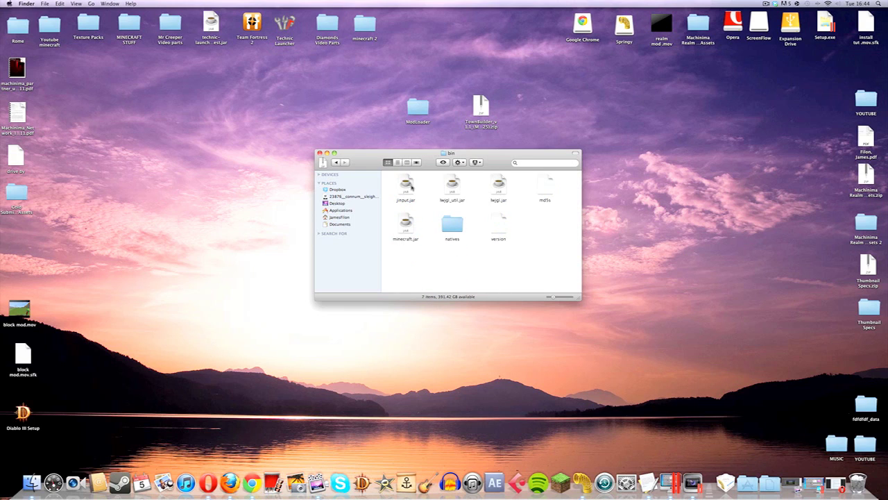
click(407, 232)
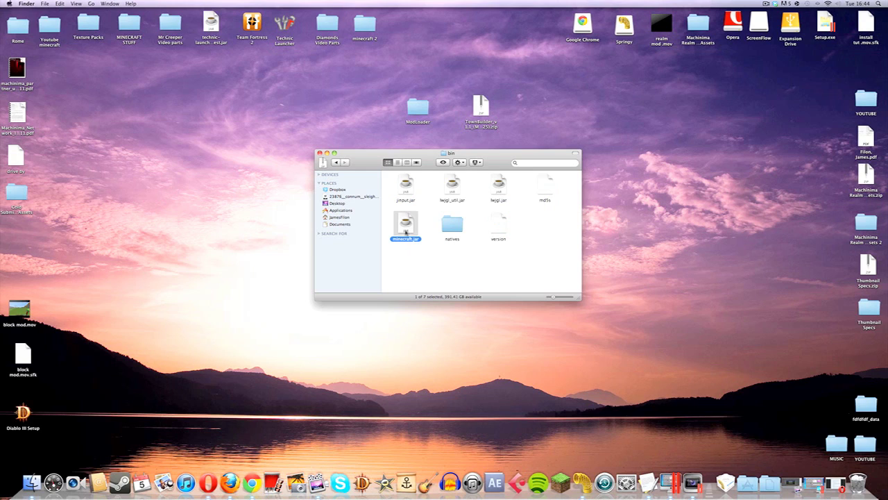
right_click(406, 233)
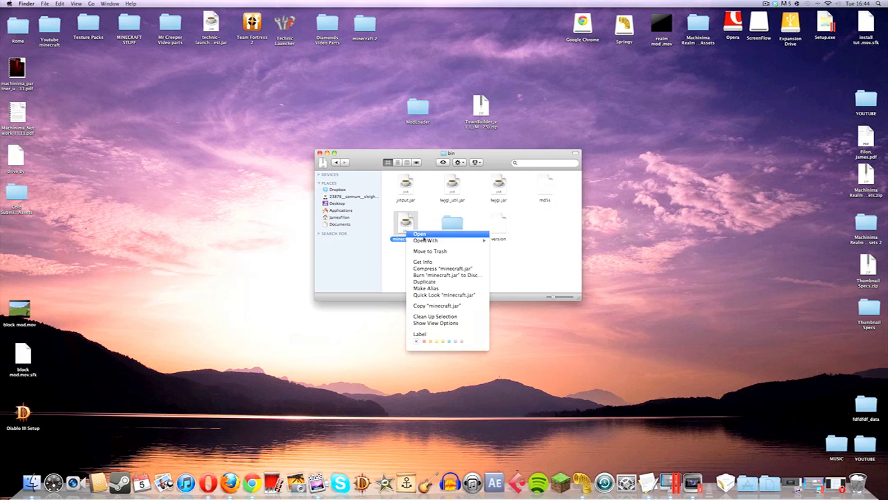
mouse_move(438, 241)
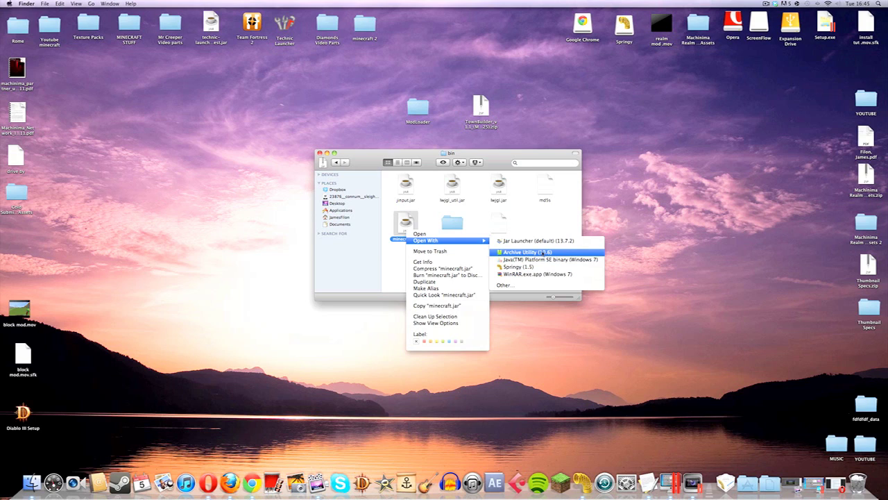
click(401, 243)
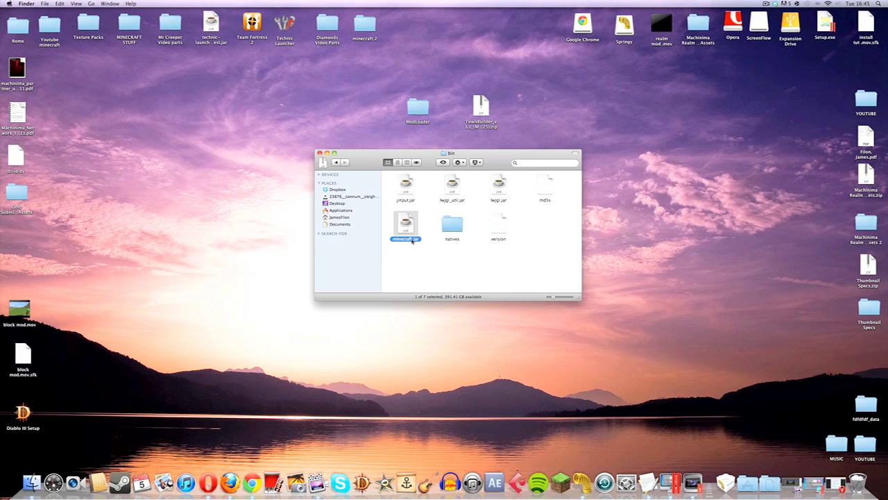
- Open minecraft.jar from the bin folder with Springy (1.5)
right_click(412, 241)
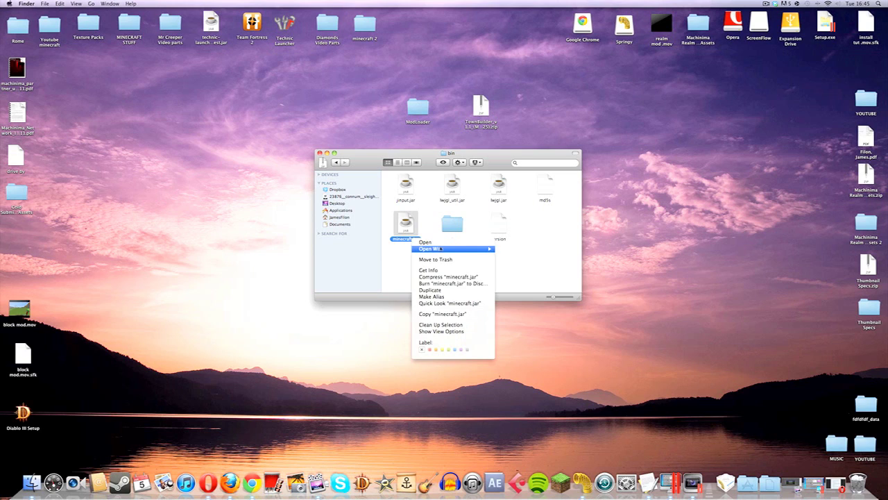
mouse_move(451, 249)
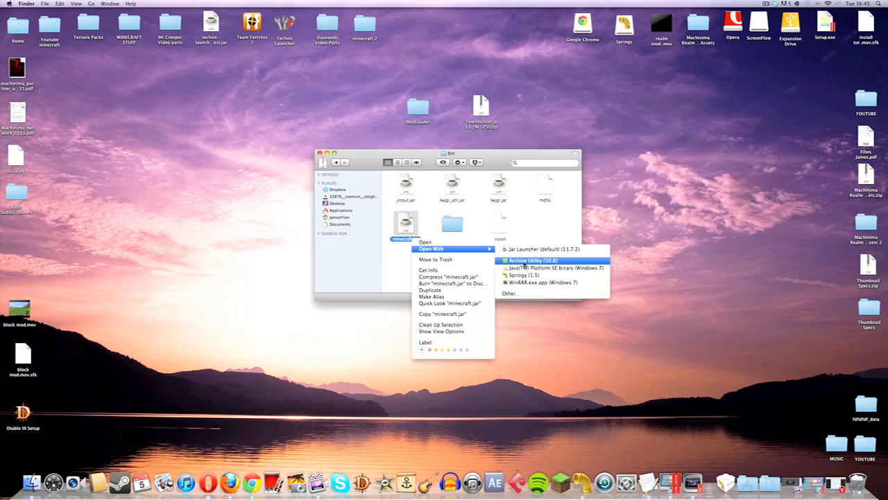
click(534, 276)
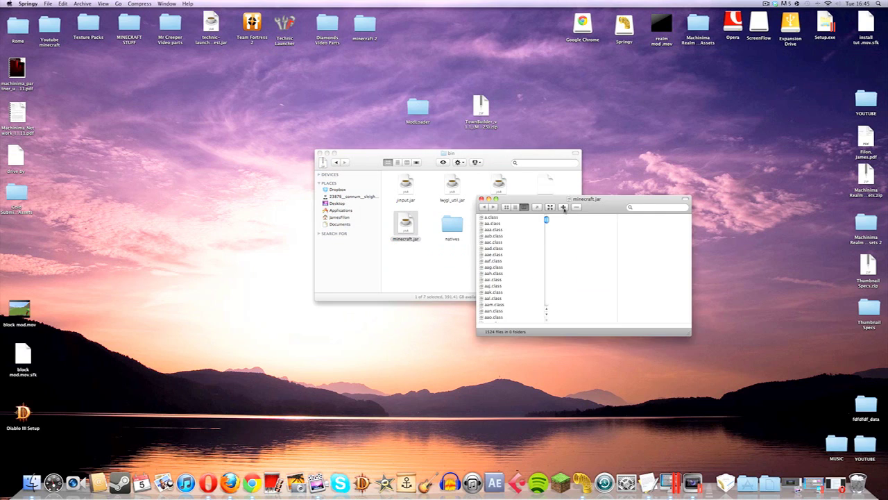
- Add all files from the desktop ModLoader folder to minecraft.jar, overwriting every duplicate item in the archive
drag(549, 200, 540, 195)
click(415, 108)
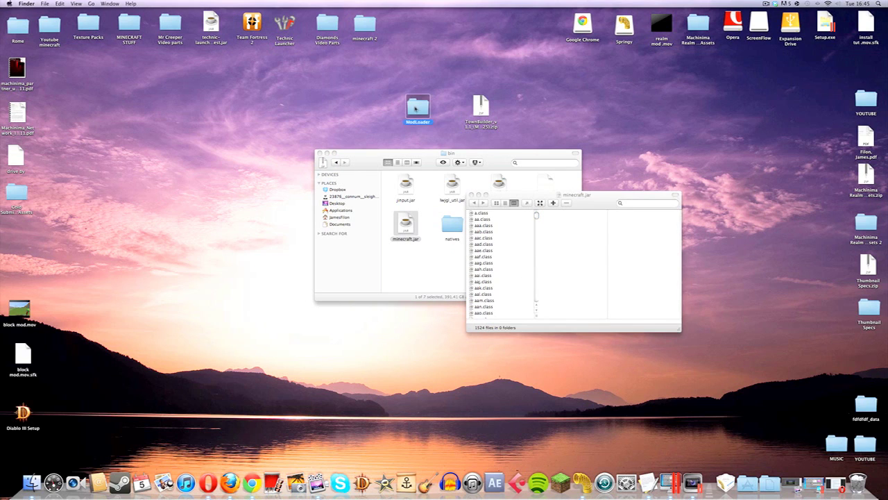
double_click(415, 108)
drag(197, 70, 364, 193)
drag(295, 179, 473, 284)
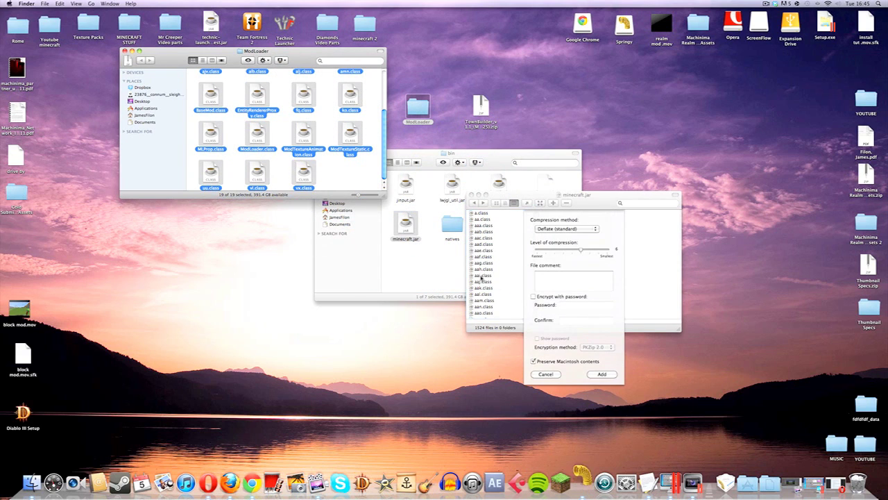
click(604, 373)
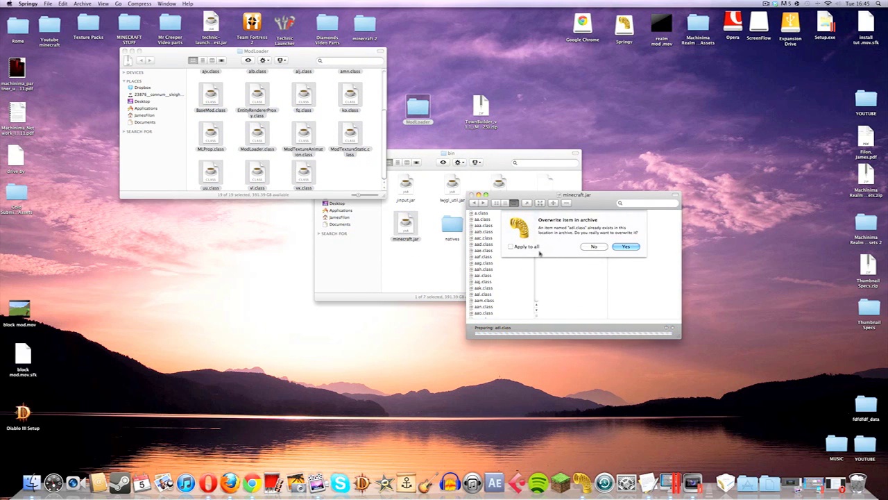
click(513, 246)
click(630, 247)
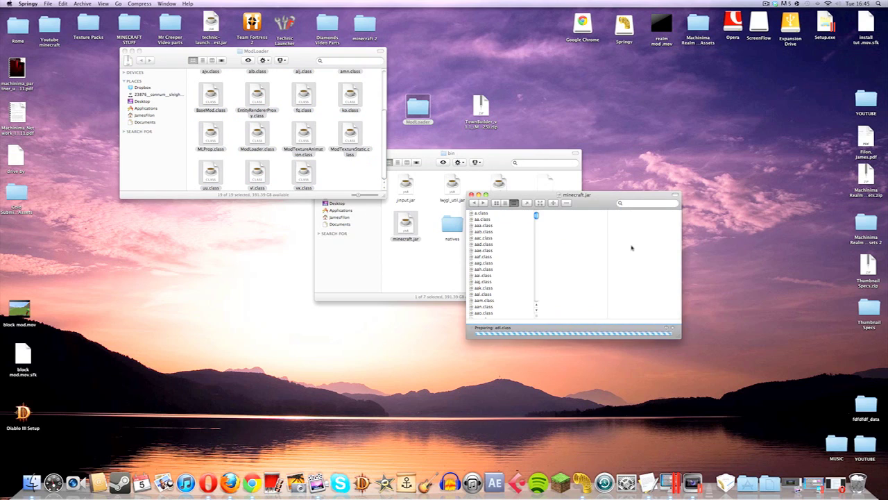
- Delete the META-INF folder from minecraft.jar and close the archive
click(483, 257)
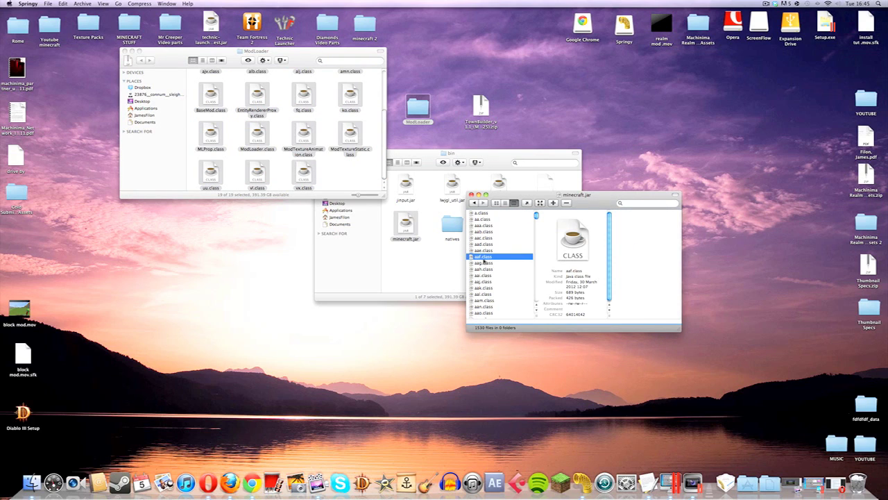
key(m)
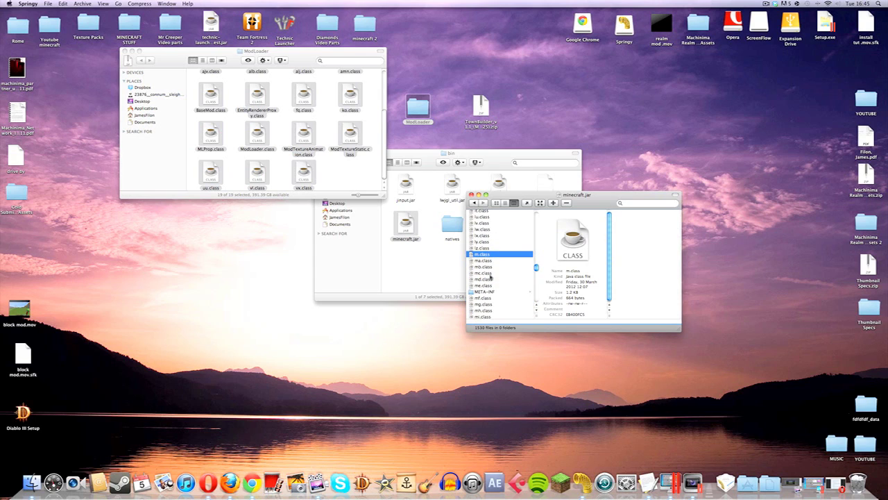
right_click(494, 293)
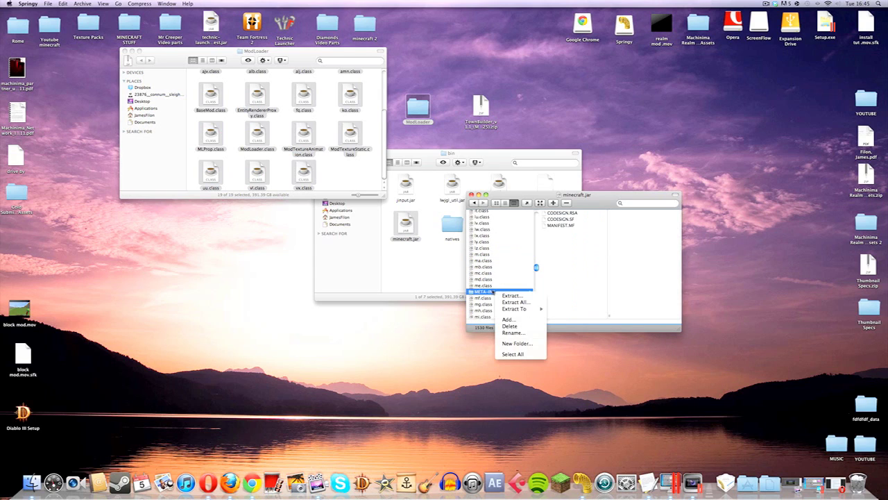
click(510, 326)
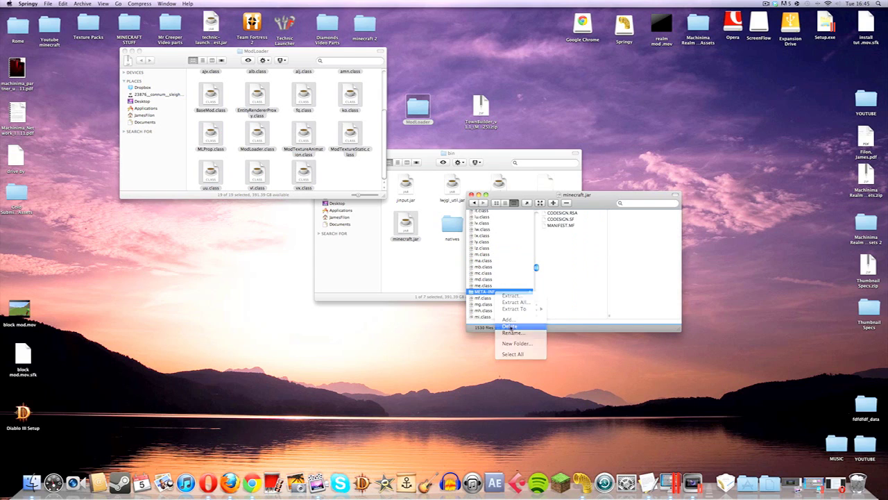
click(601, 244)
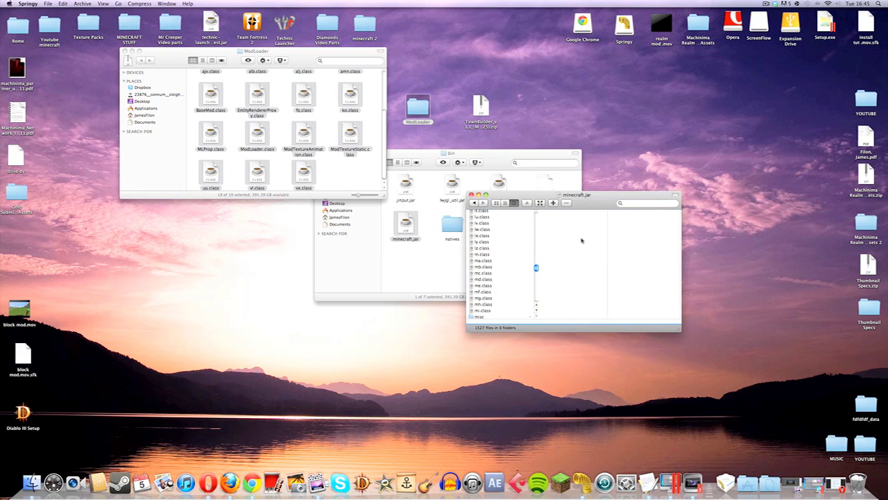
click(472, 196)
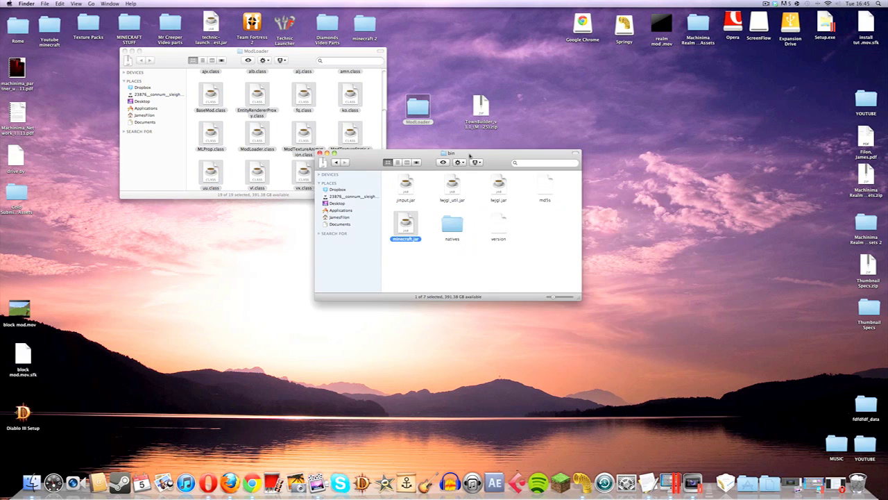
- Go back from the bin folder to the minecraft folder and close the ModLoader window
drag(468, 162, 477, 177)
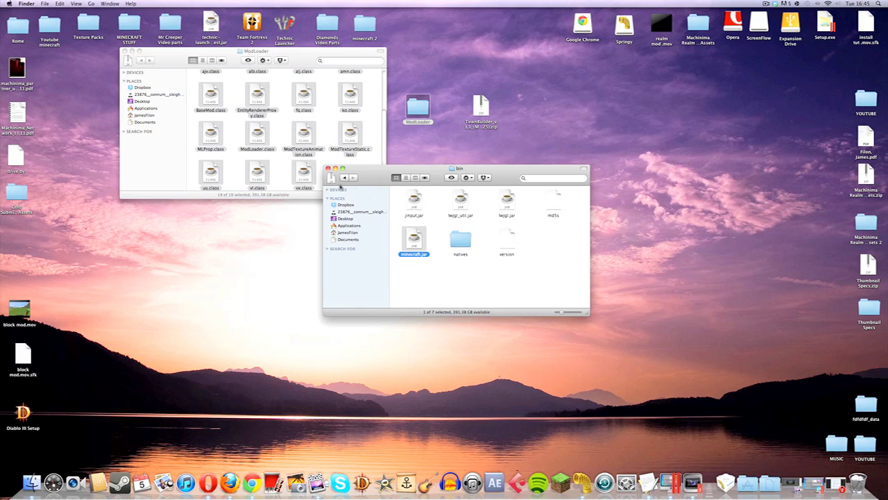
click(345, 178)
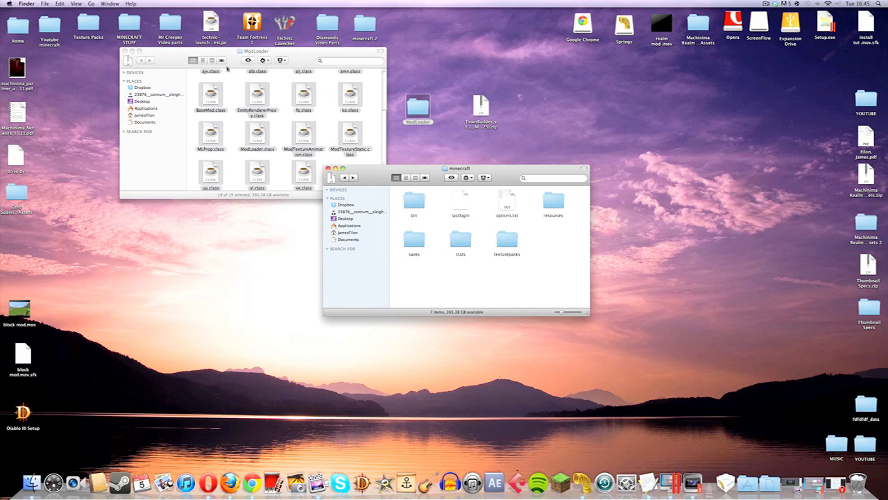
click(123, 51)
drag(386, 180, 369, 187)
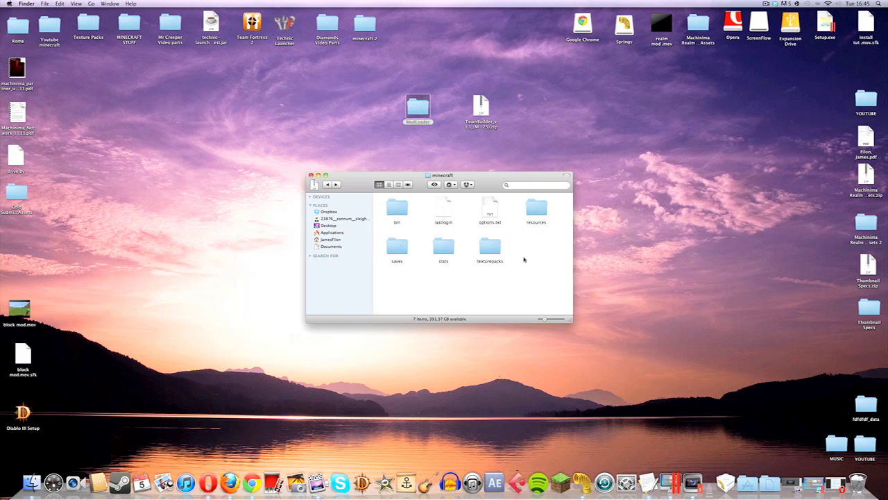
- Create a new folder named mods inside the minecraft folder
right_click(524, 259)
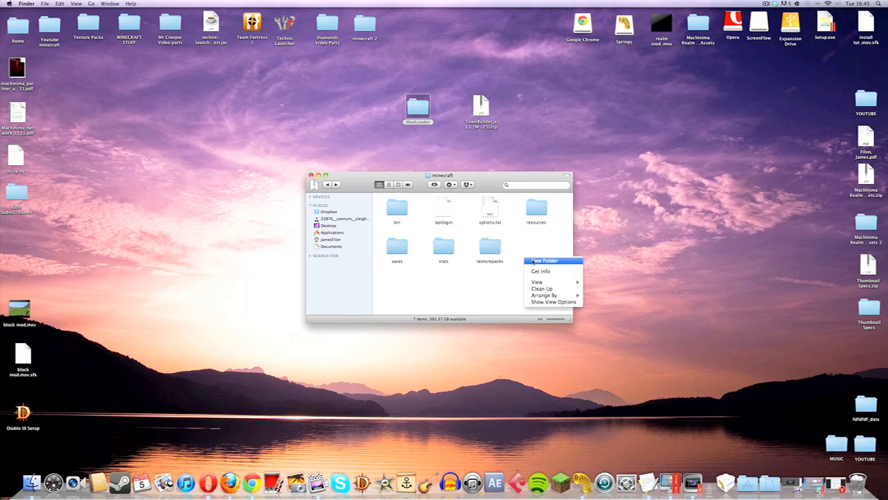
click(533, 261)
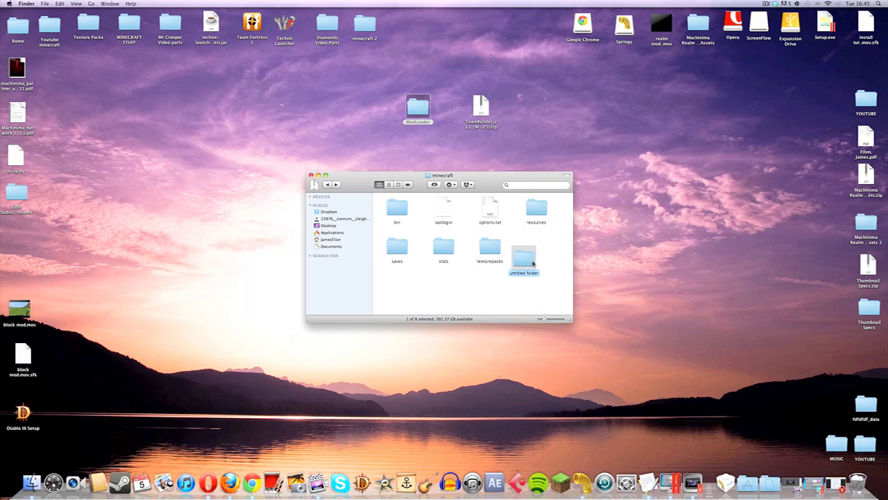
text(mods)
key(Return)
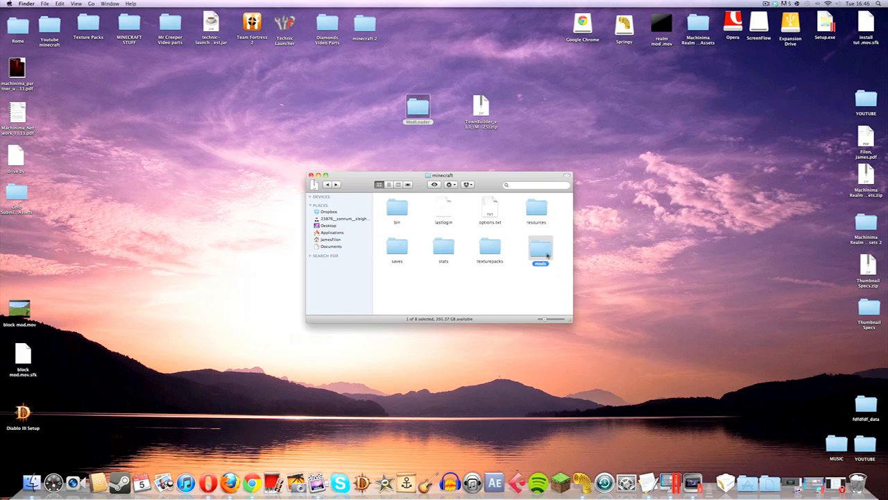
- Move the TownBuilder zip from the desktop into the mods folder and close the Finder window
double_click(546, 256)
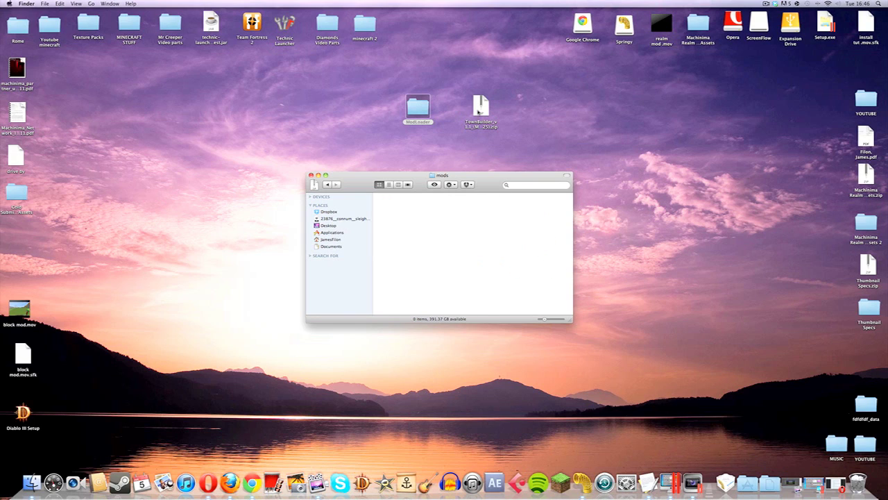
click(478, 111)
drag(479, 111, 431, 230)
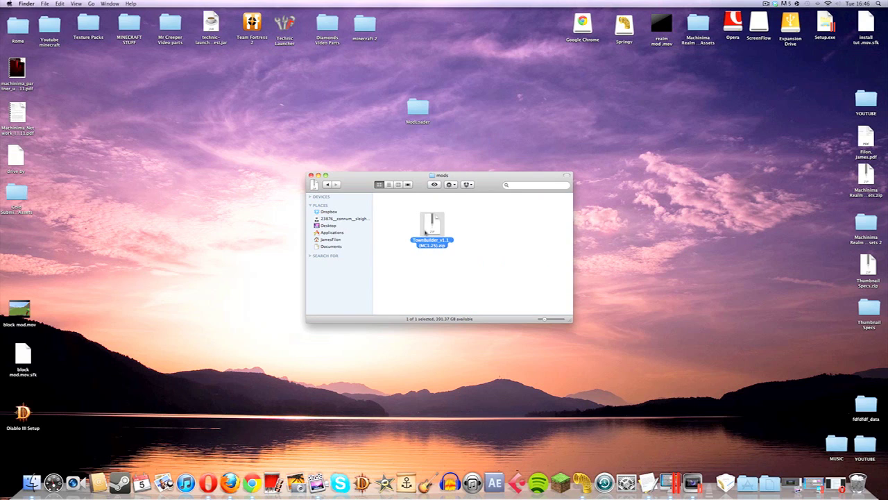
click(327, 185)
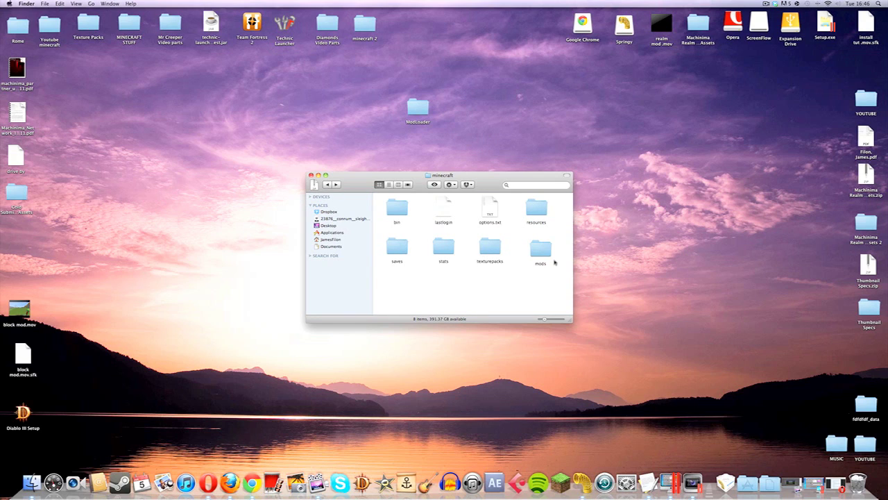
click(310, 175)
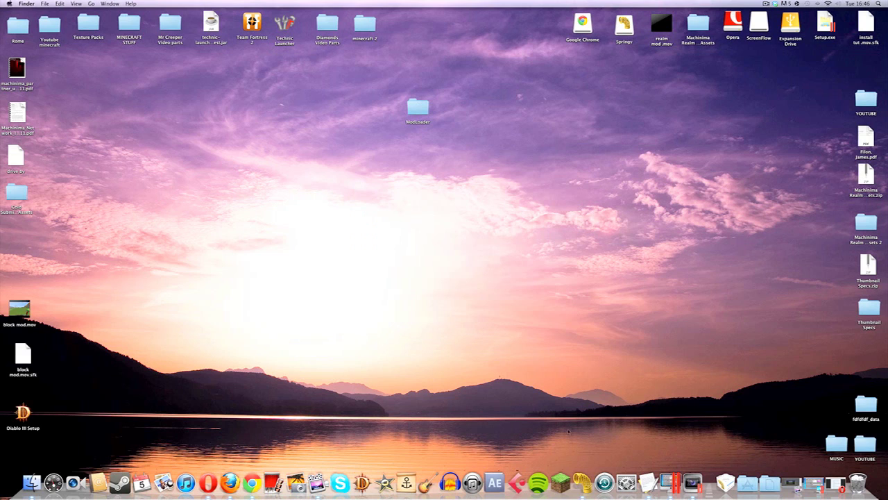
- Launch Minecraft, log in with the account password, and enlarge and reposition the game window
click(560, 483)
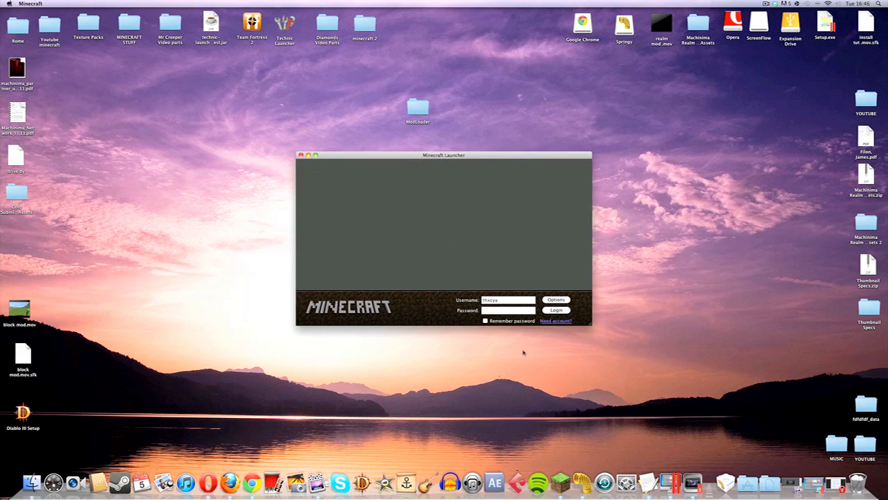
click(514, 311)
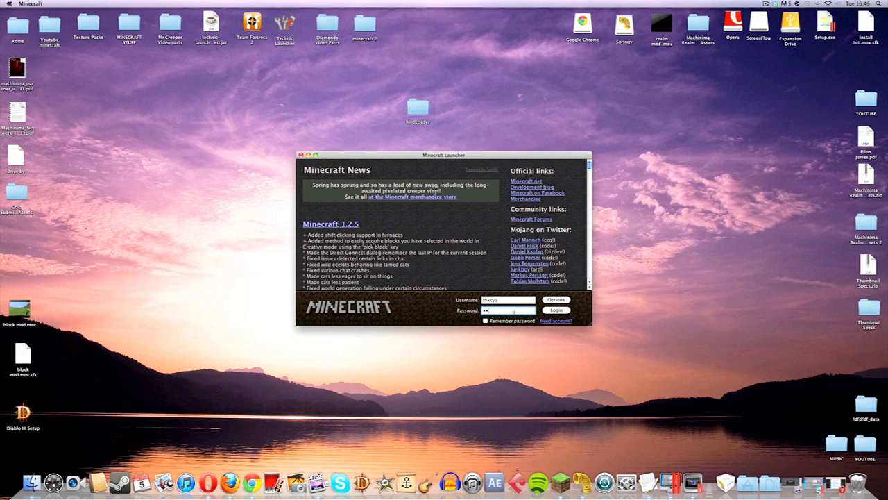
key(Return)
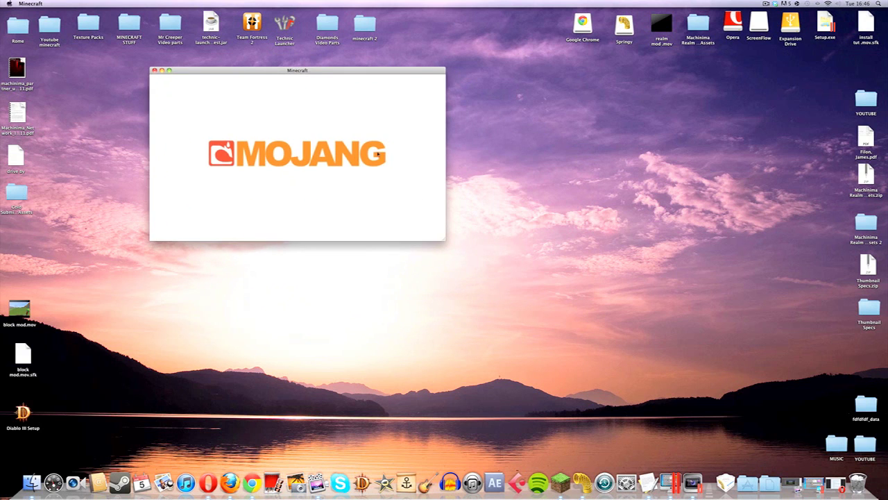
drag(450, 245, 823, 441)
drag(486, 70, 436, 49)
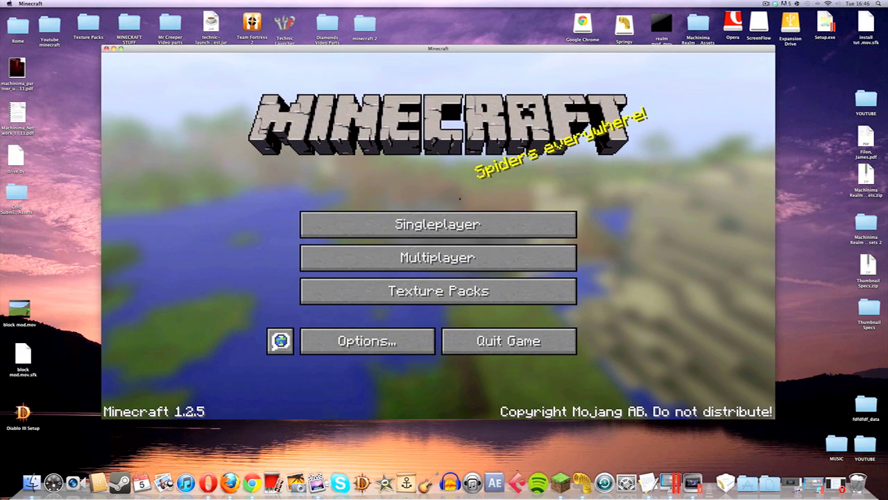
- Create a new singleplayer world in Creative mode with the Superflat world type
click(471, 219)
click(527, 361)
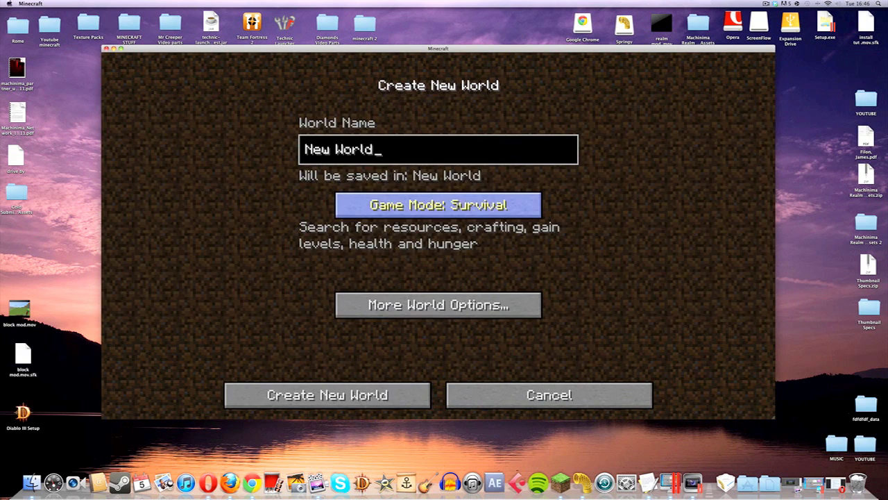
click(444, 205)
click(444, 306)
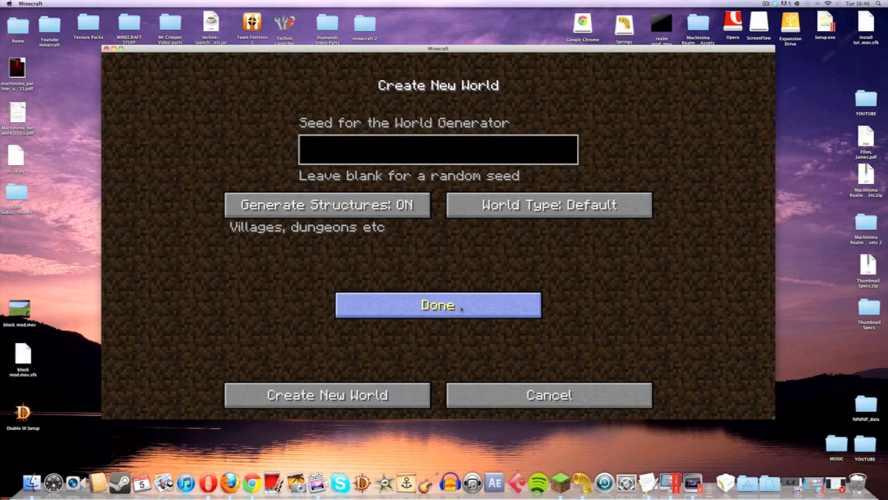
click(517, 206)
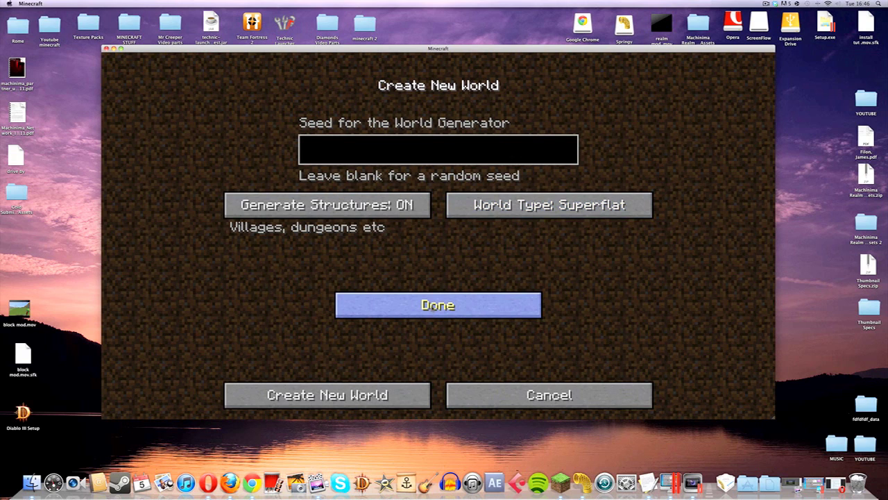
click(438, 306)
click(410, 404)
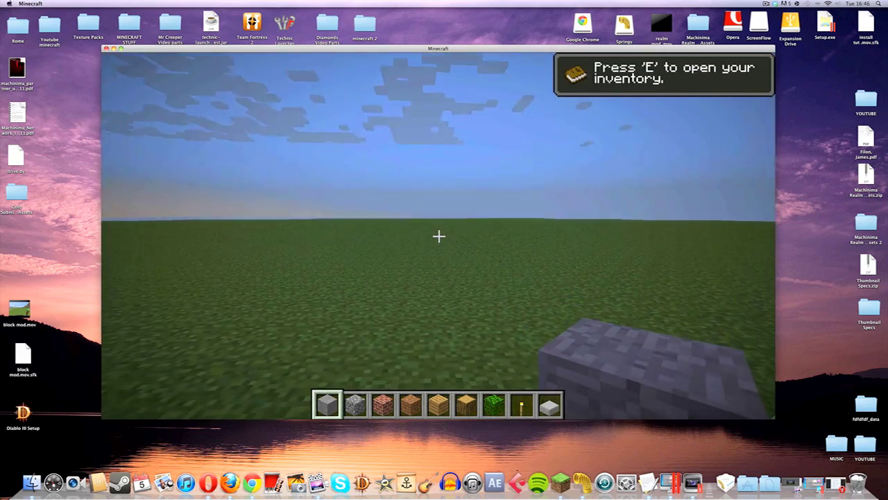
- Take the green-tipped Town Builder tool from the creative inventory and put it in the first hotbar slot
key(e)
scroll(486, 236, down, 10)
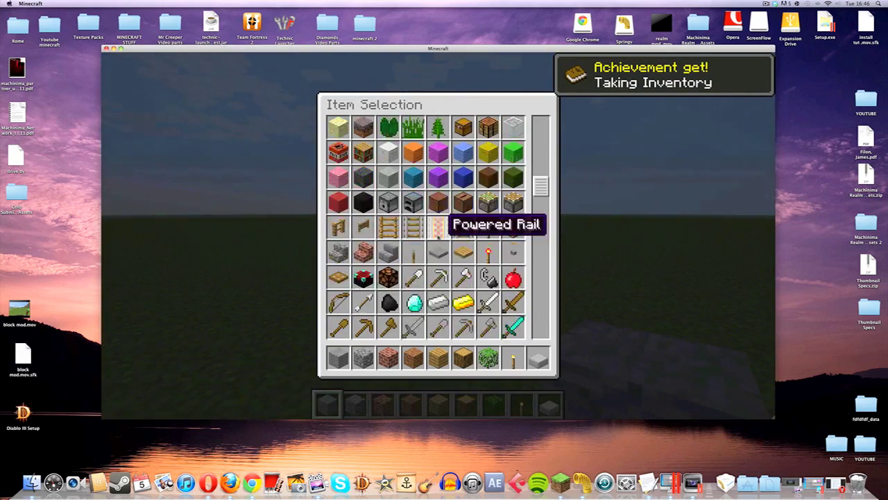
scroll(503, 242, down, 10)
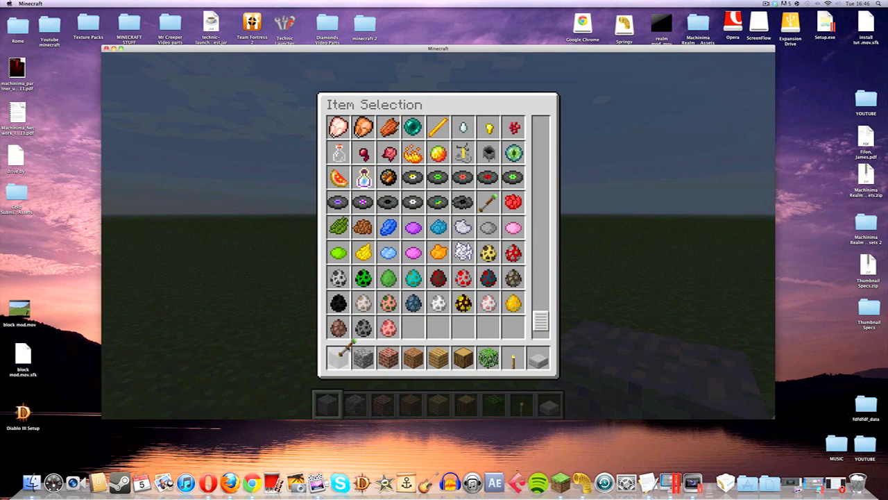
click(338, 356)
key(e)
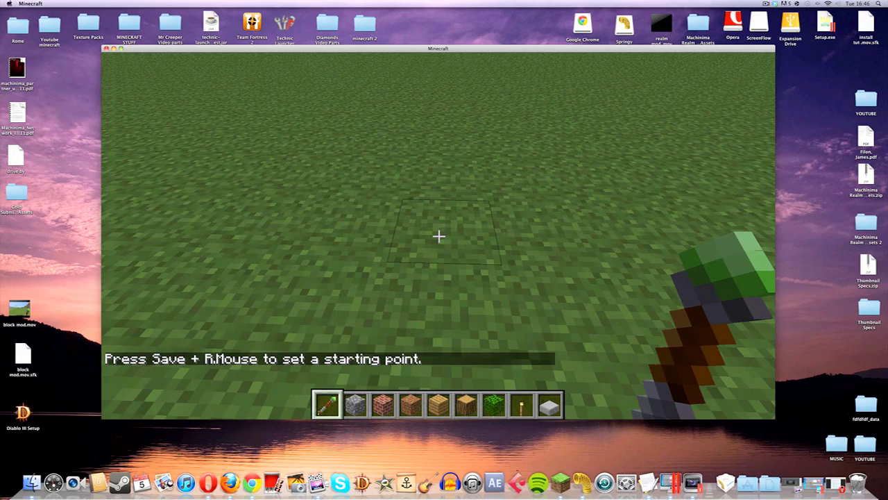
- Save a starting point on the grass with the Town Builder tool and mark out dimensions of 11, 0, 14
right_click(438, 236)
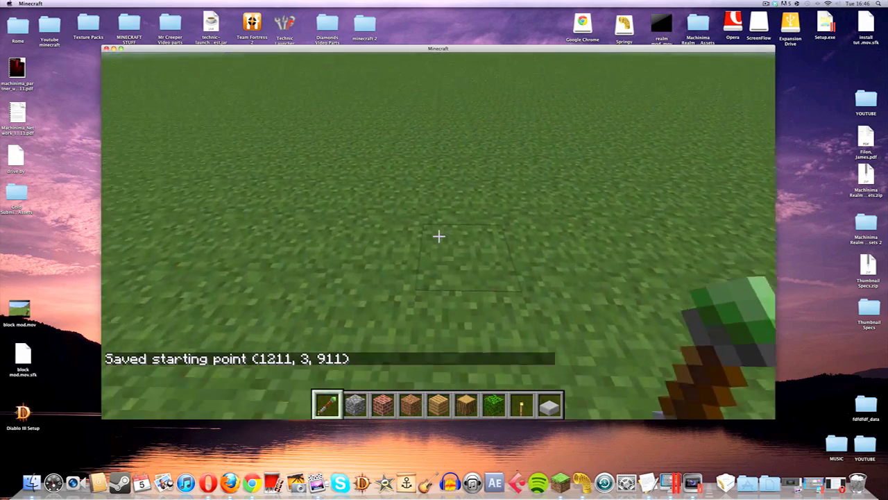
right_click(439, 236)
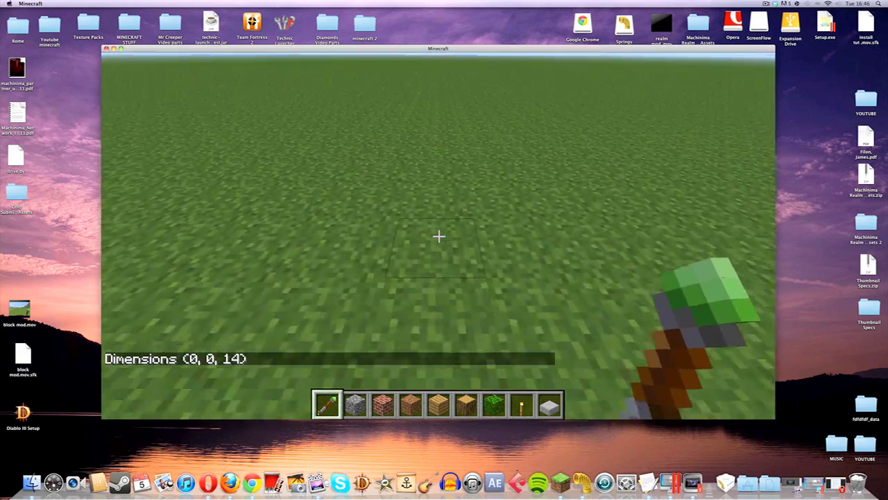
click(439, 236)
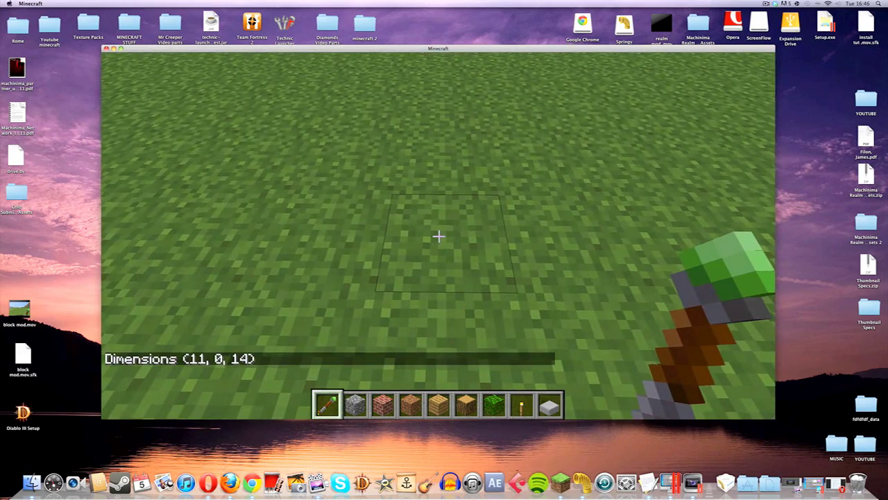
- Choose the House E - L-Wedge building and stack brick and cobblestone blocks on the grass
scroll(438, 236, down, 6)
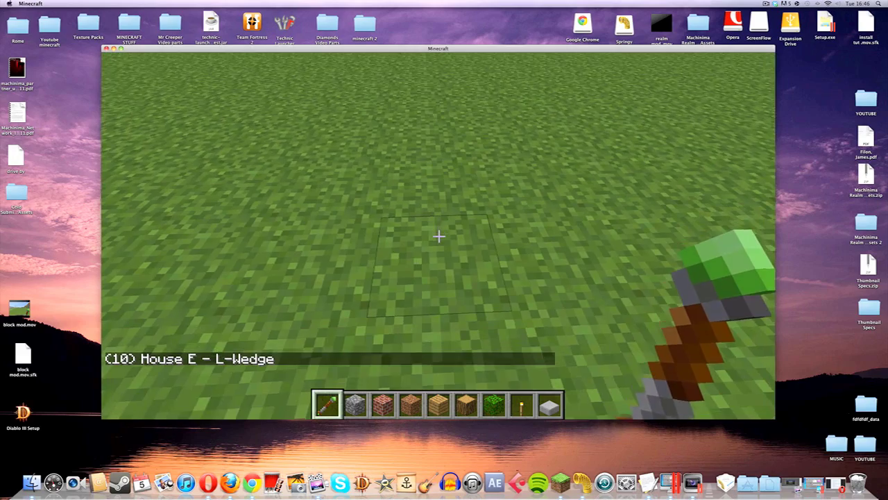
key(3)
right_click(439, 236)
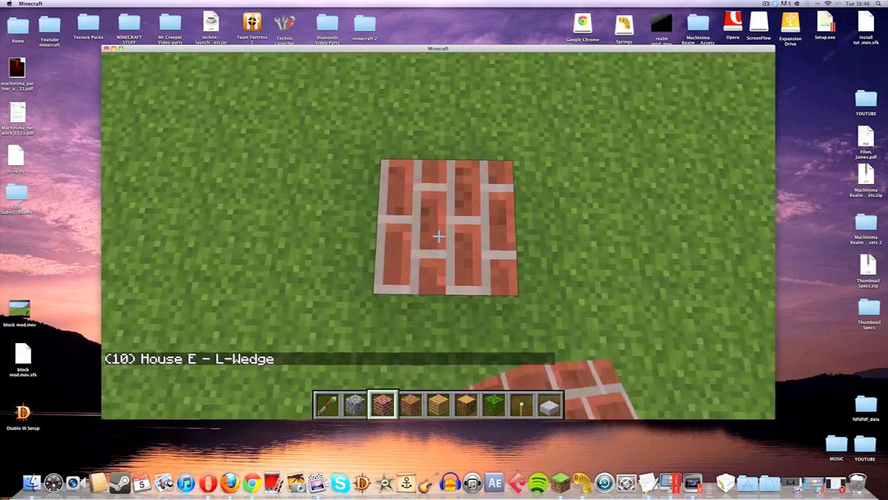
key(2)
right_click(439, 236)
- Generate the selected L-wedge house with the Town Builder tool and walk around it to view the exterior
key(1)
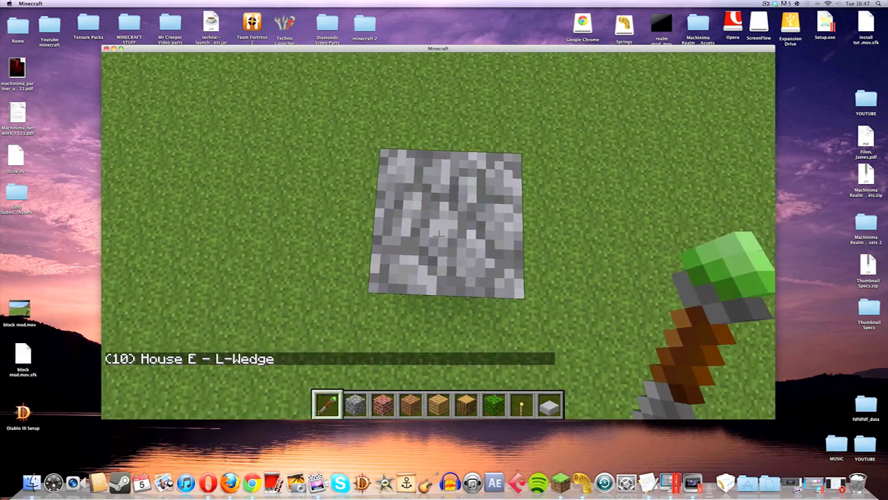
key(ctrl+z)
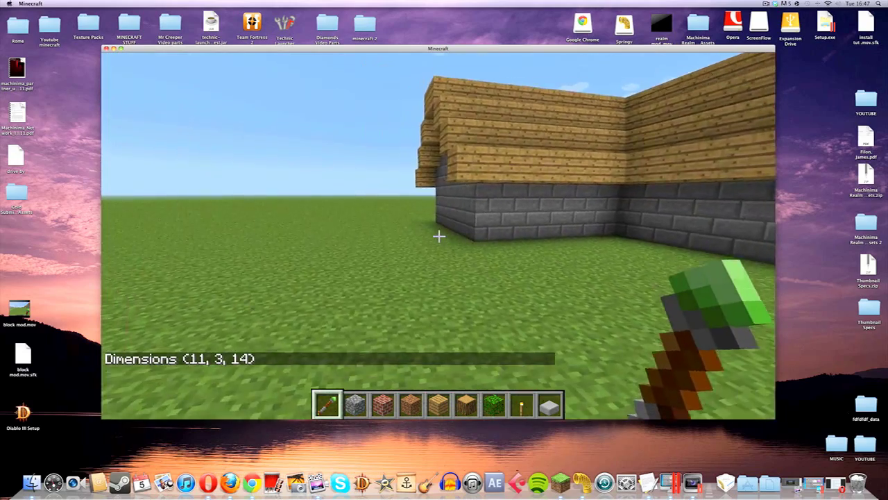
key(a)
key(s)
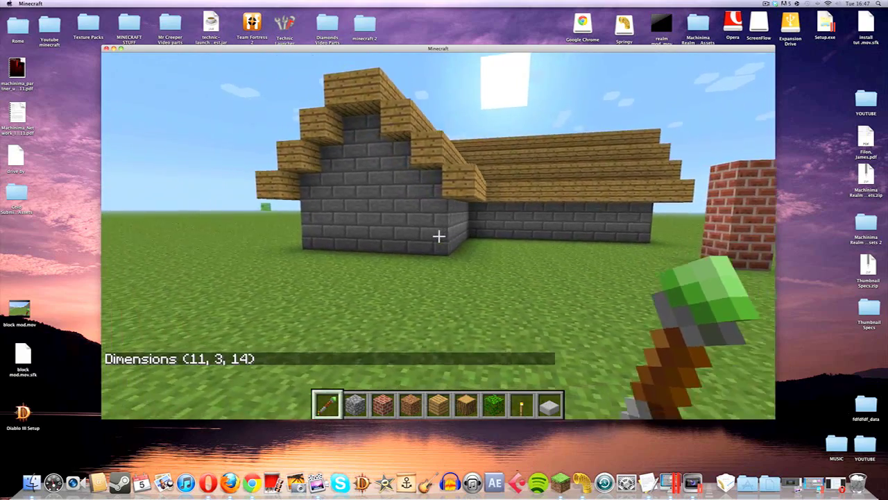